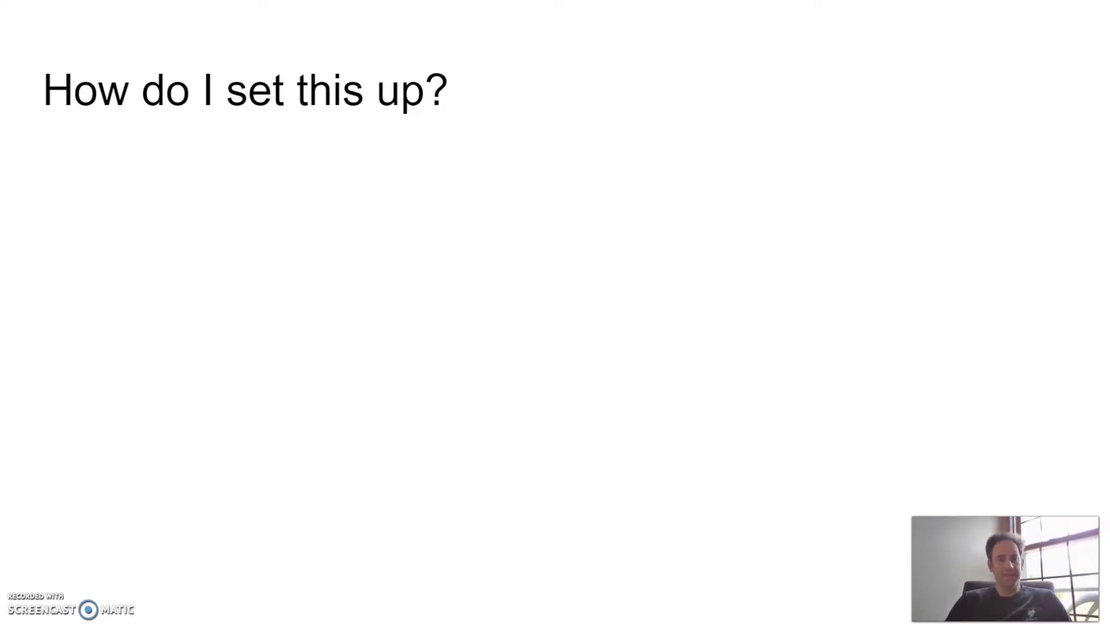
Advance from Step 1 (Mute Tab Shortcuts) through Step 2 to the Step 3 Assign Groups slide.
key("Right")
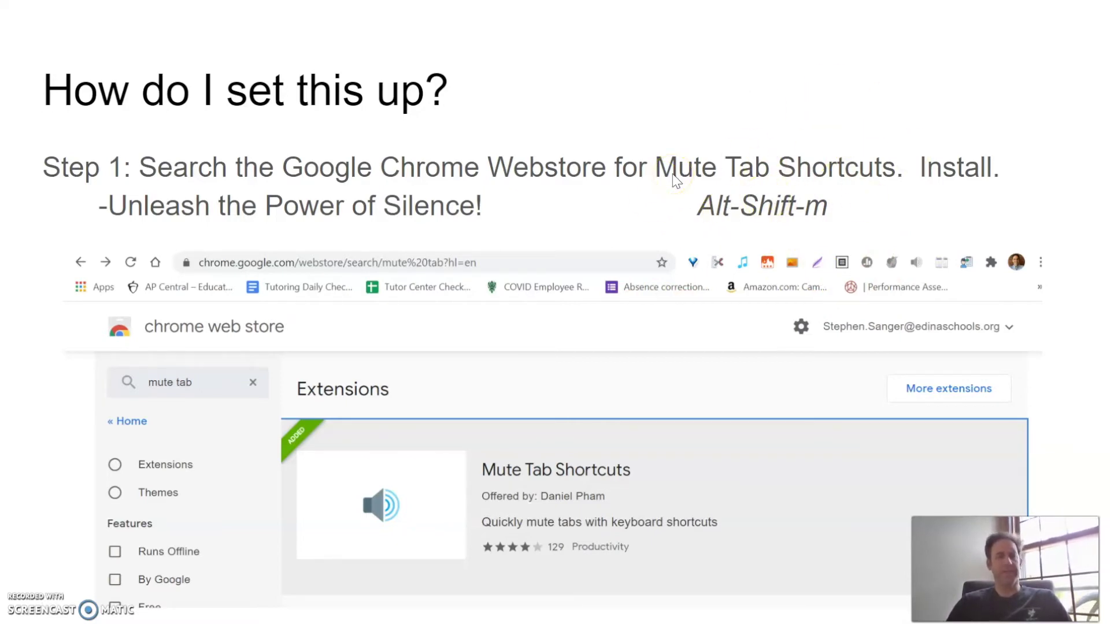
key("Right")
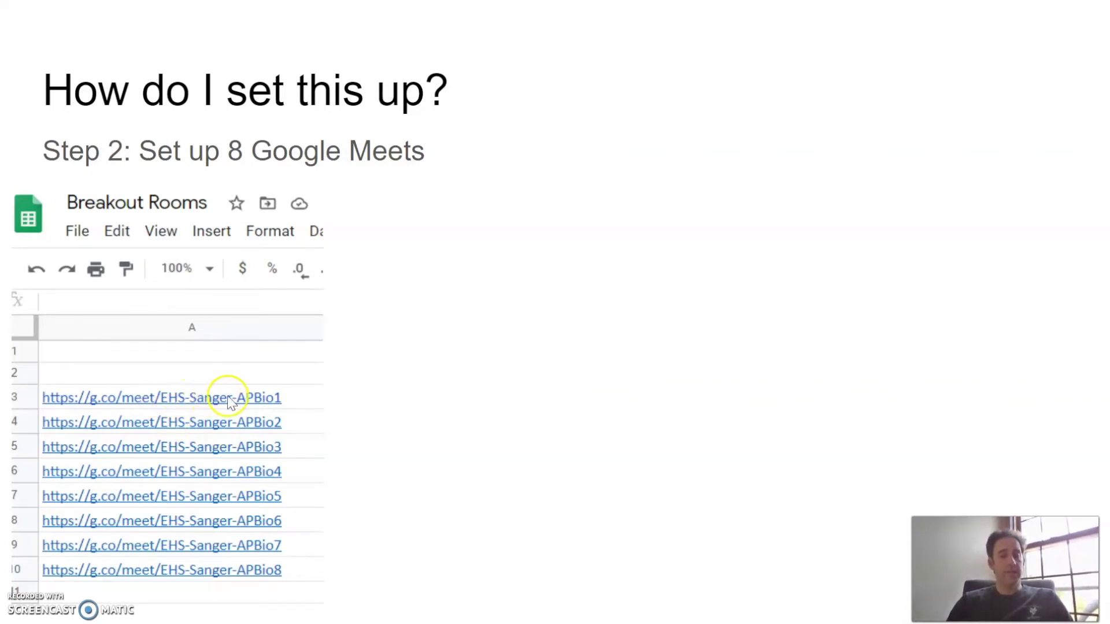
left_click(454, 442)
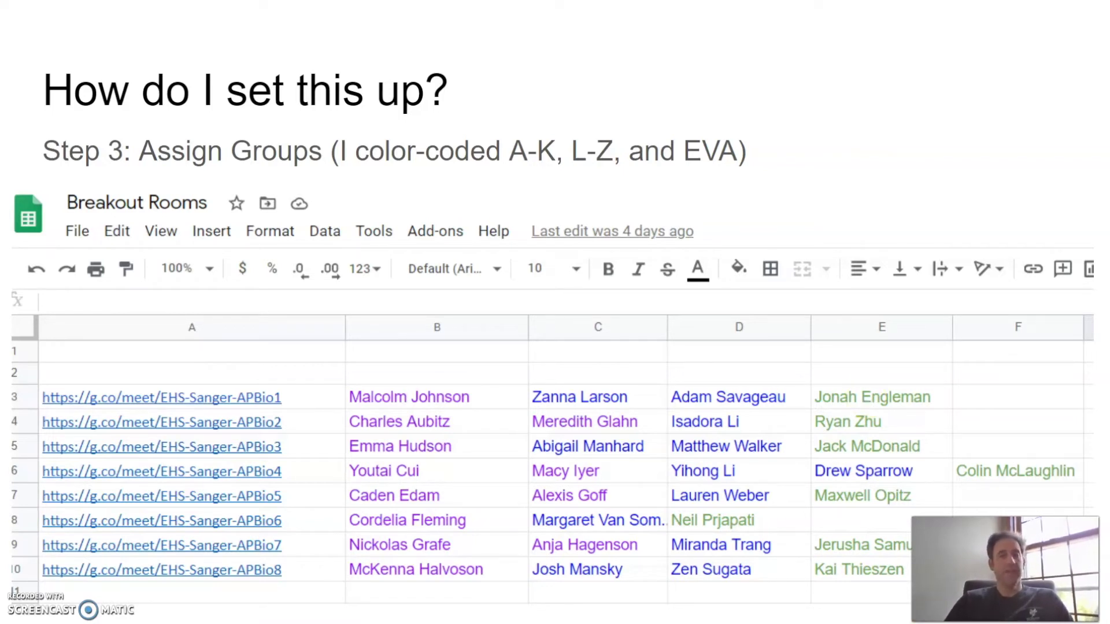
Advance past the Step 4: Post to Schoology slide to 'How do I use these in class?'.
key("Right")
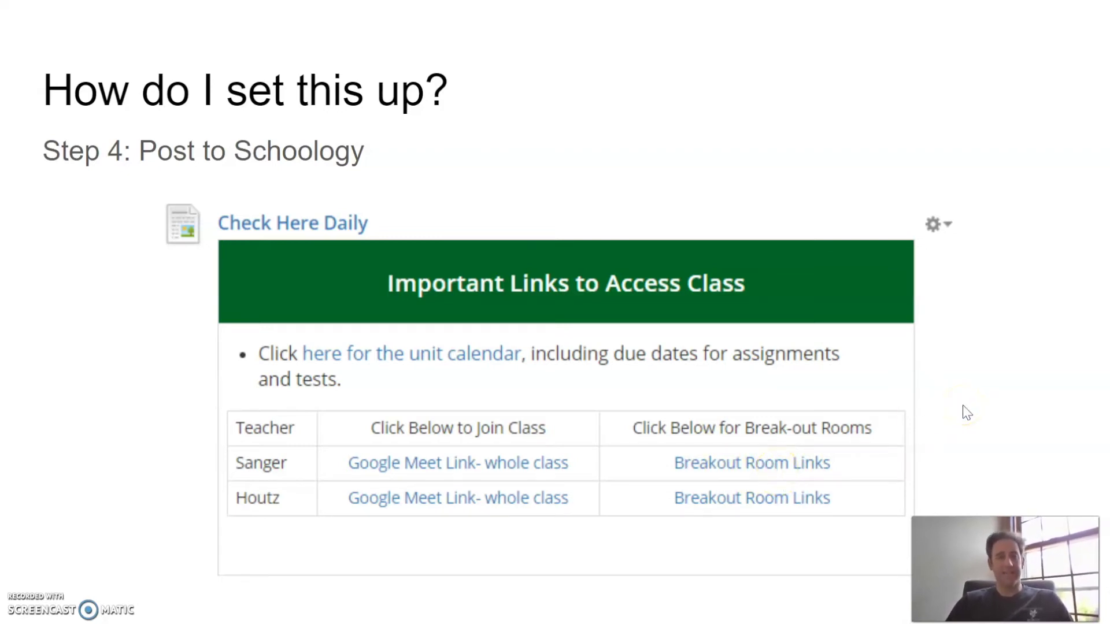
key("Right")
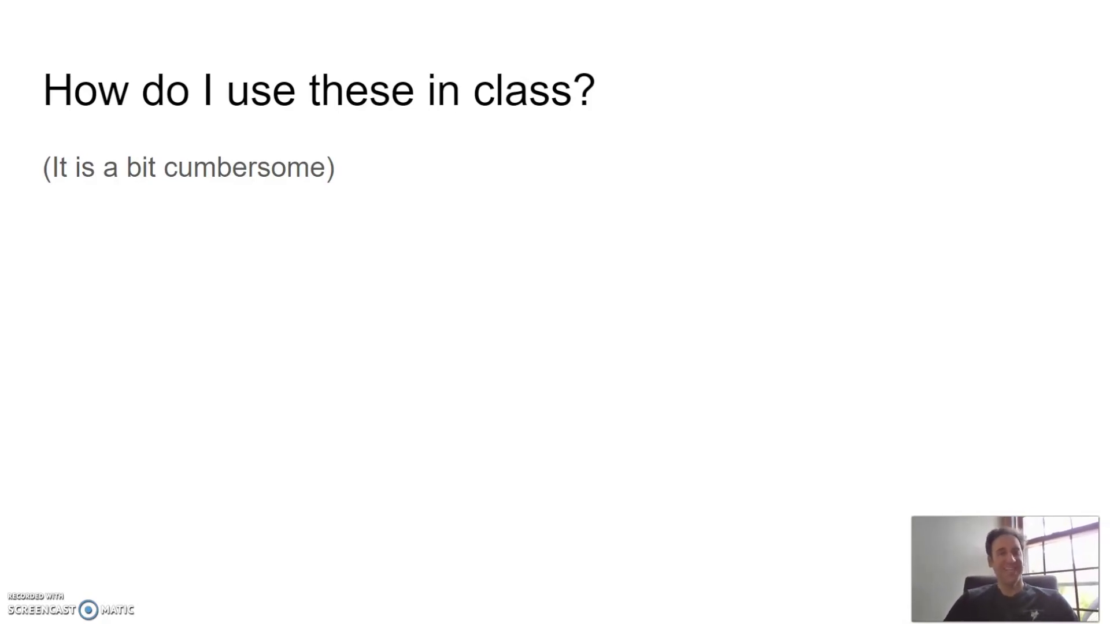
Exit the slideshow and drag the Breakout Rooms spreadsheet tab into its own Chrome window.
key("Escape")
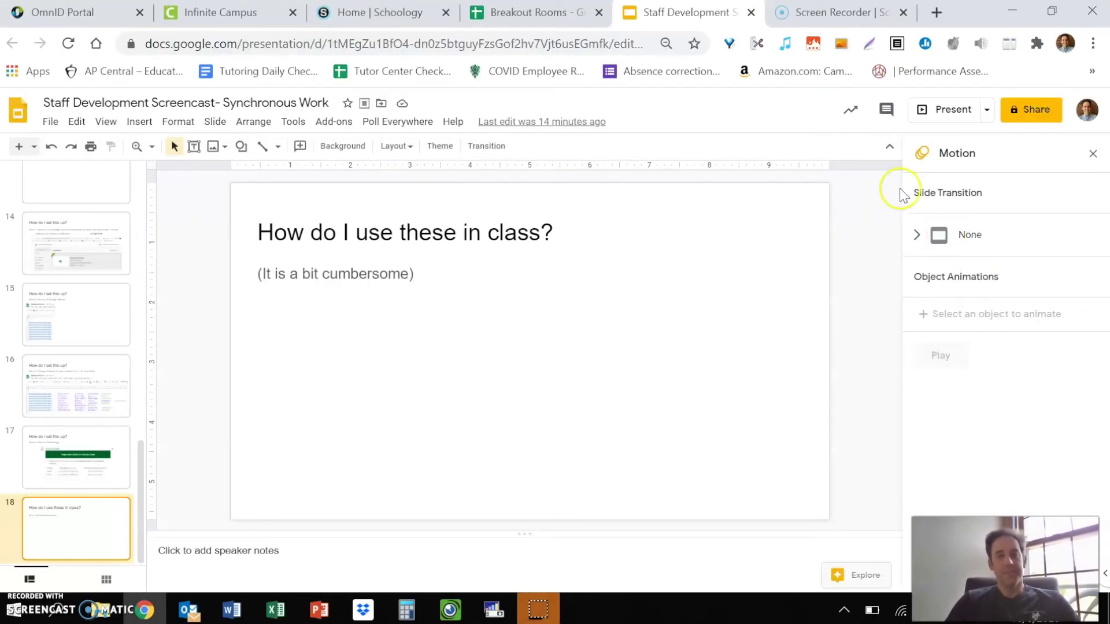
left_click(536, 18)
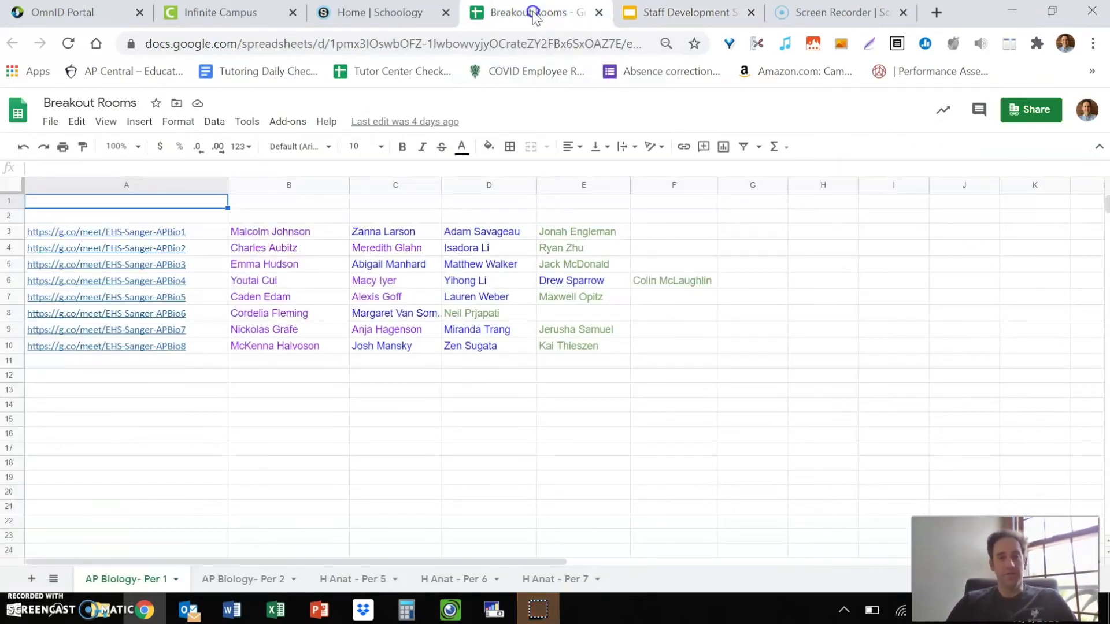
left_click_drag(532, 29, 494, 87)
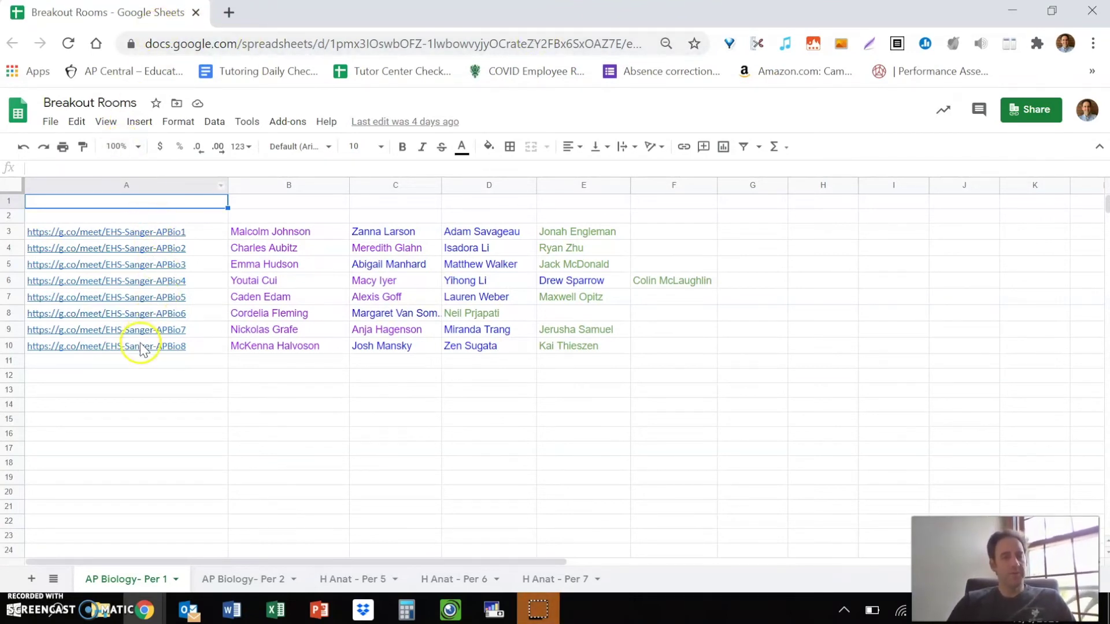
mouse_move(136, 347)
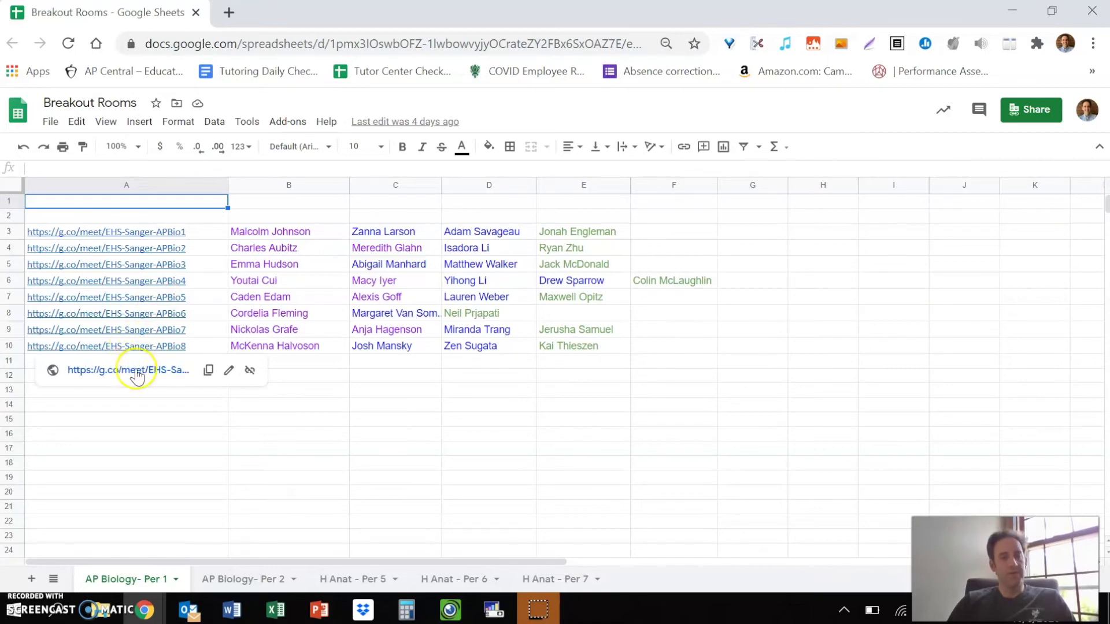
Open the remaining breakout room Meet links, including rooms seven and eight, in new tabs.
left_click(136, 370)
left_click(107, 13)
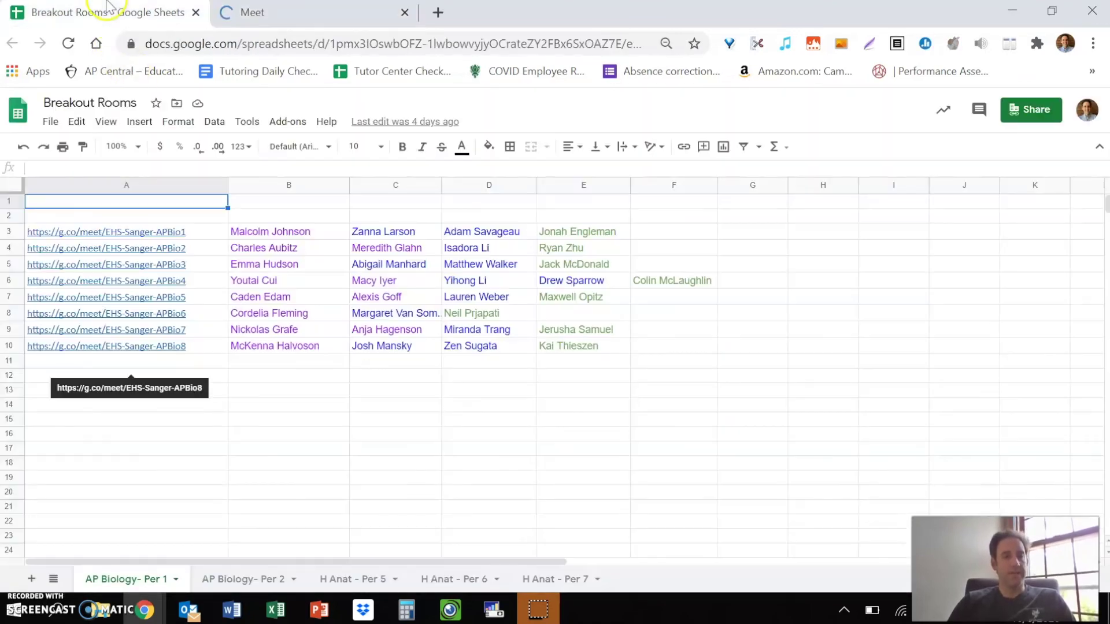
left_click(127, 332)
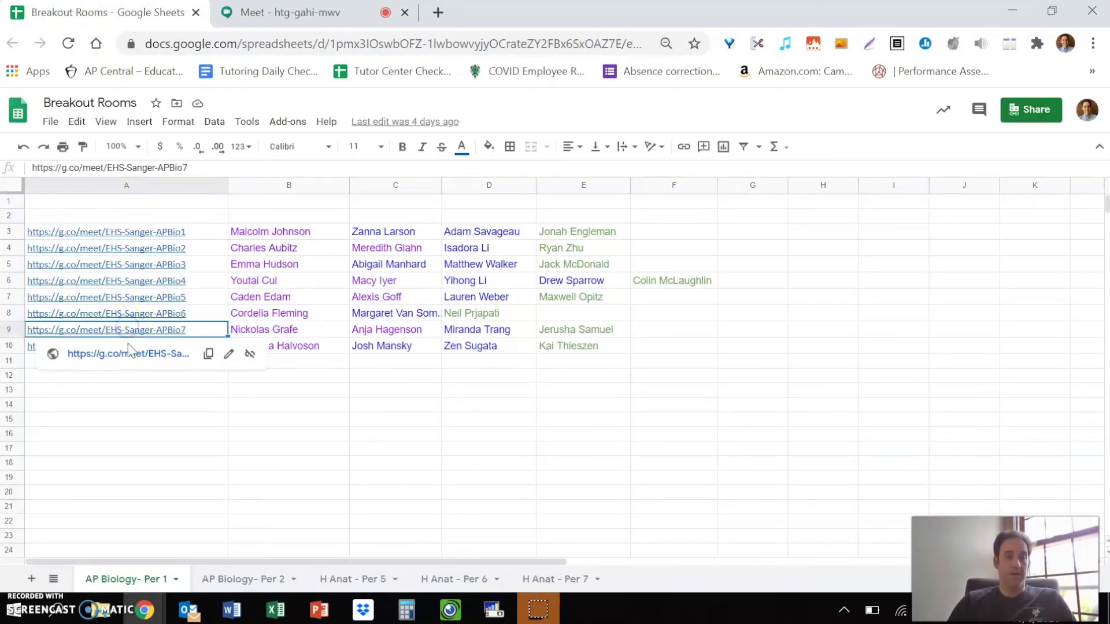
left_click(128, 353)
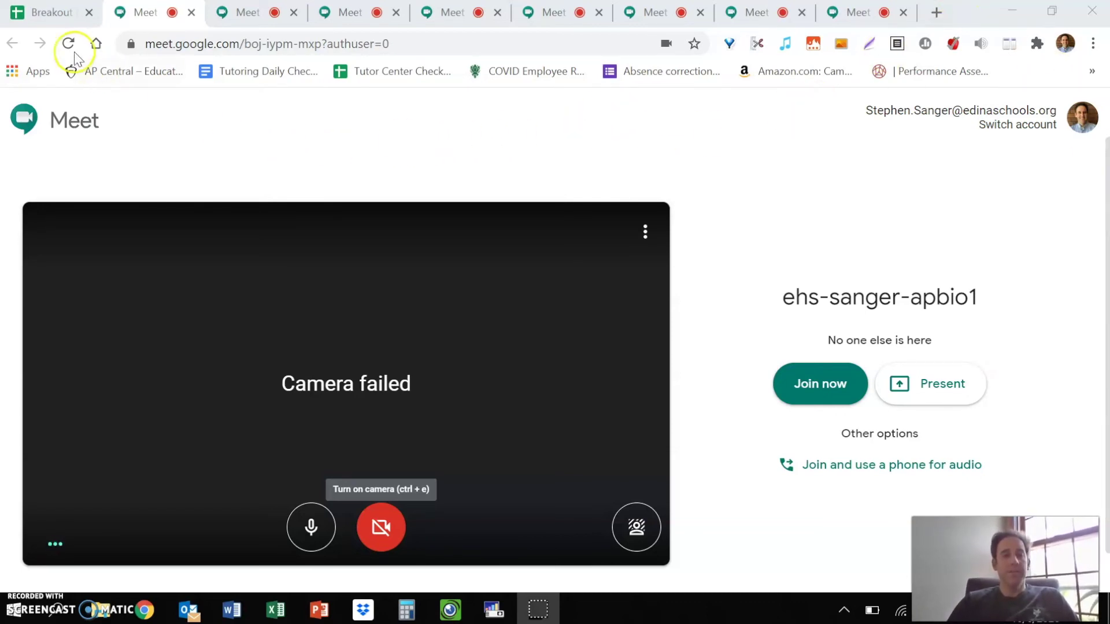
Check the third room's lobby, then bring up the ehs-sanger-apbio8 join page.
left_click(47, 12)
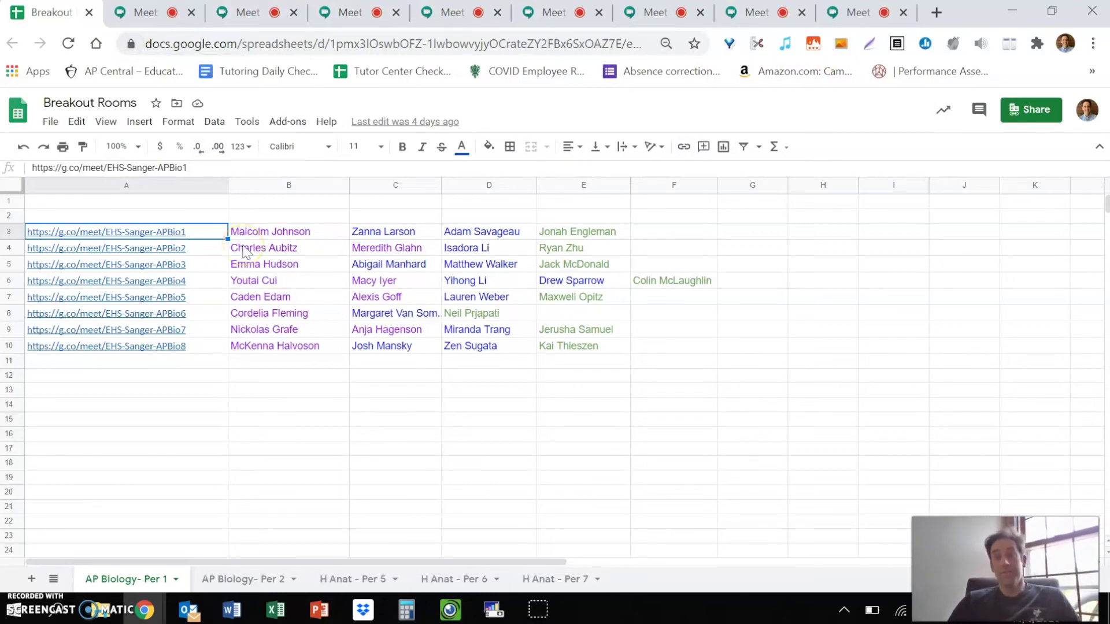
left_click(344, 16)
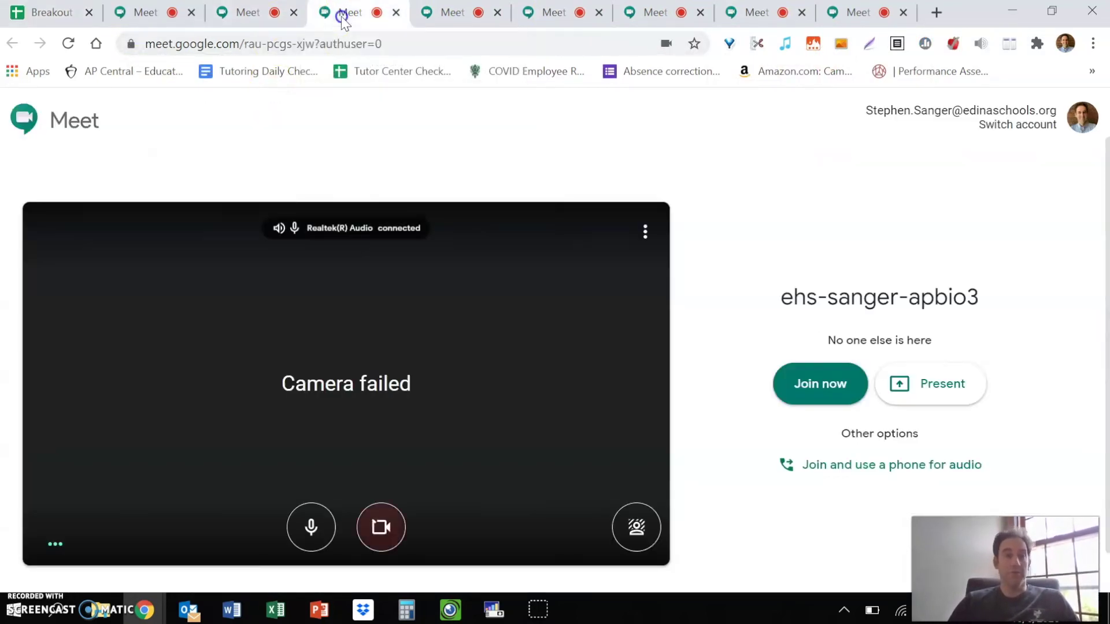
left_click(60, 22)
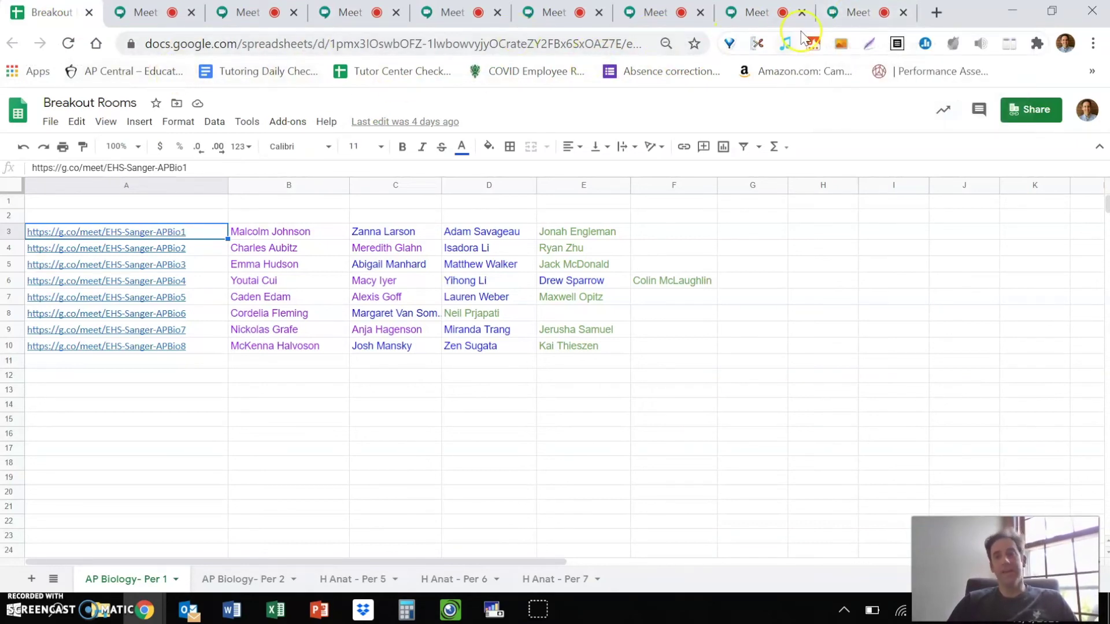
left_click(838, 18)
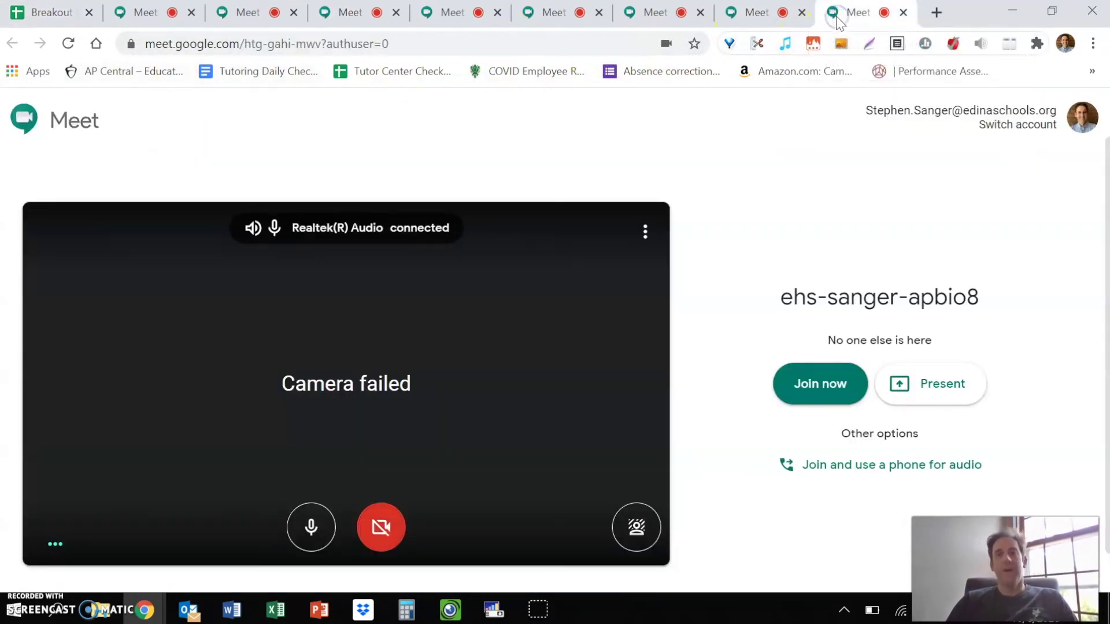
Join ehs-sanger-apbio8, close the joining info, and mute the microphone with the camera off.
left_click(815, 387)
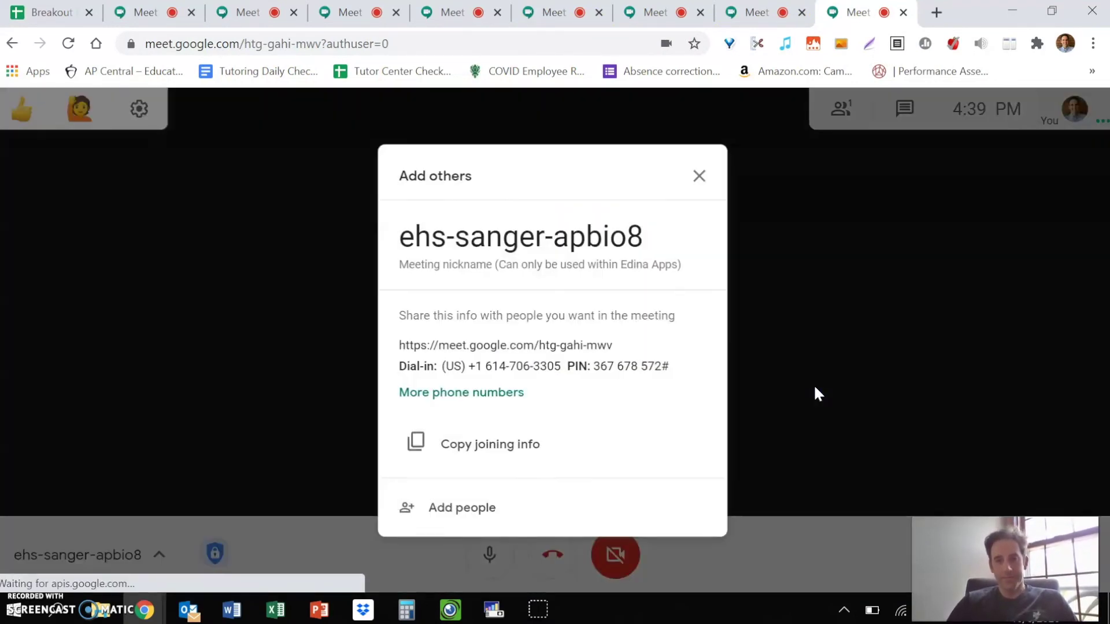
left_click(752, 466)
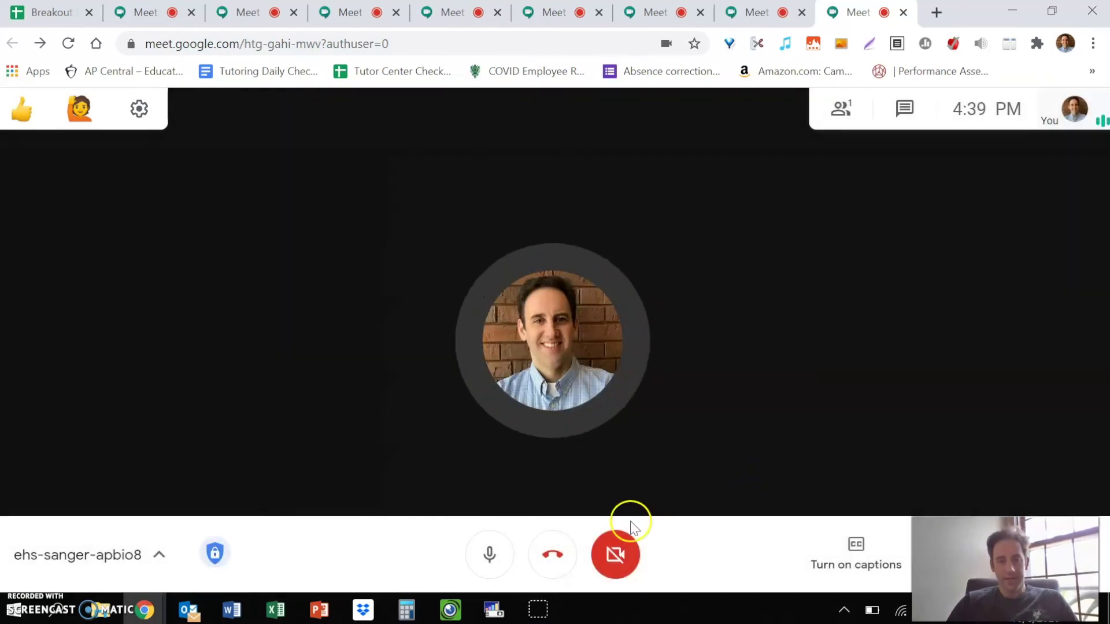
left_click(488, 556)
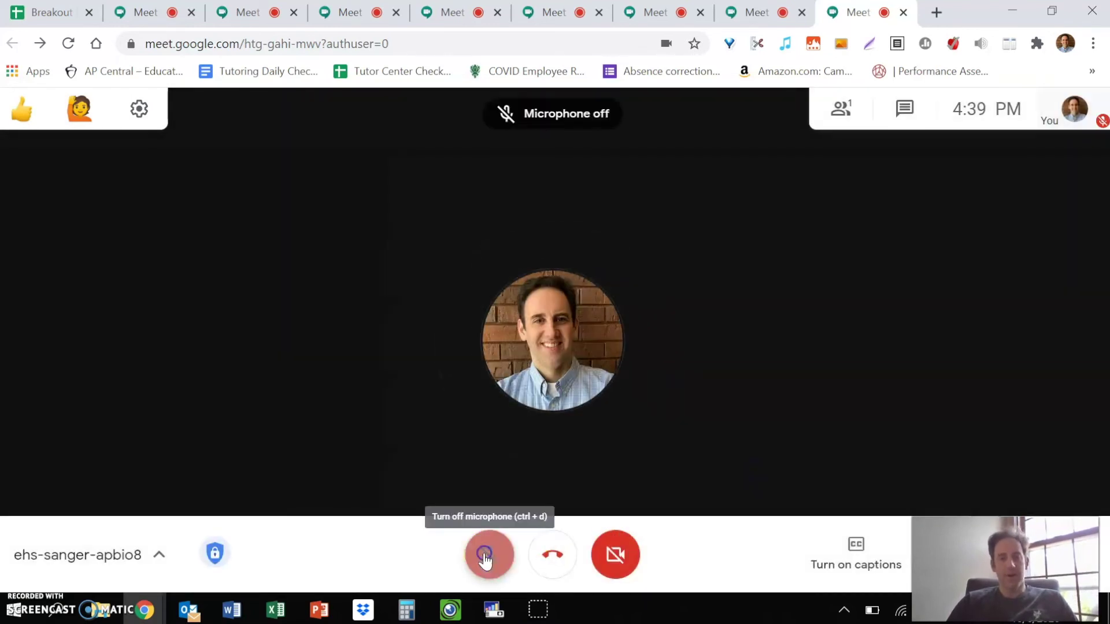
left_click(592, 570)
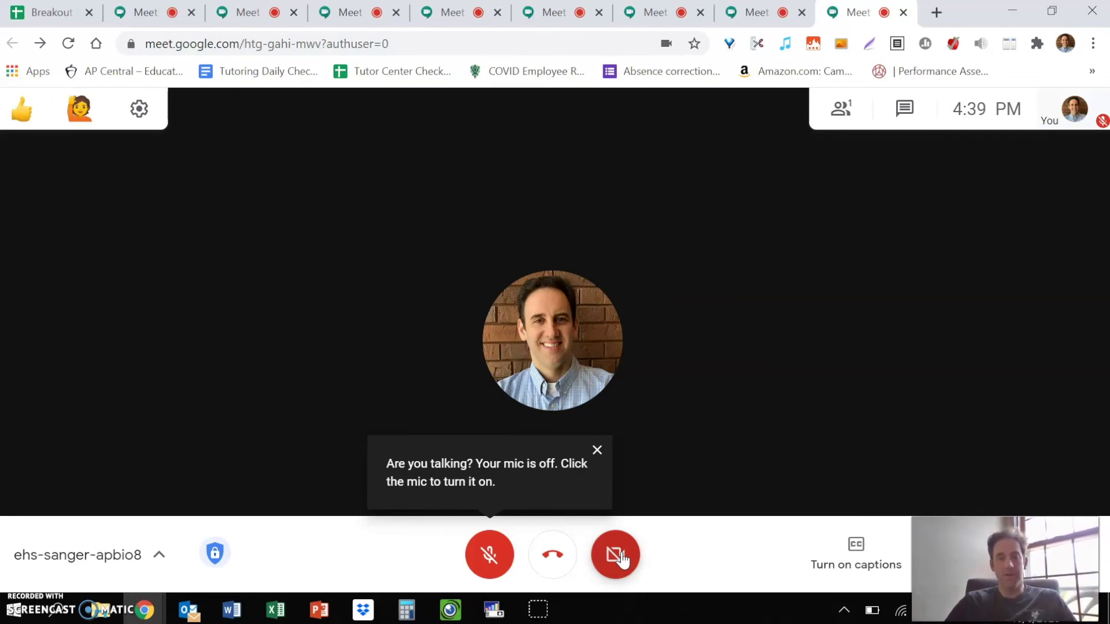
left_click(653, 223)
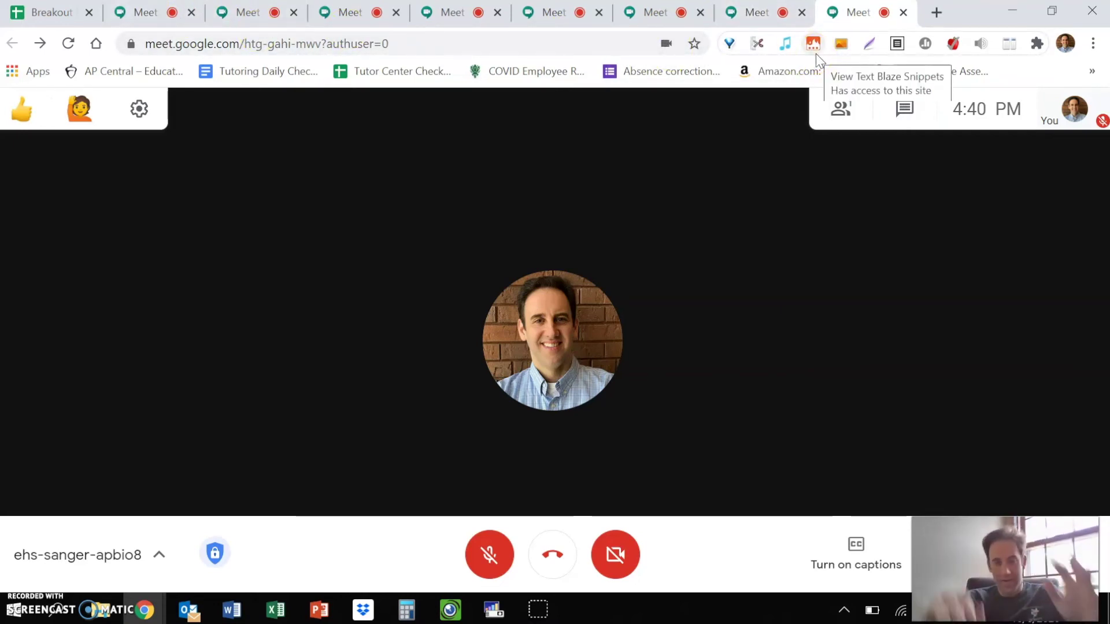
Join ehs-sanger-apbio7 with the microphone muted, then return to the Breakout Rooms sheet.
left_click(763, 11)
left_click(817, 380)
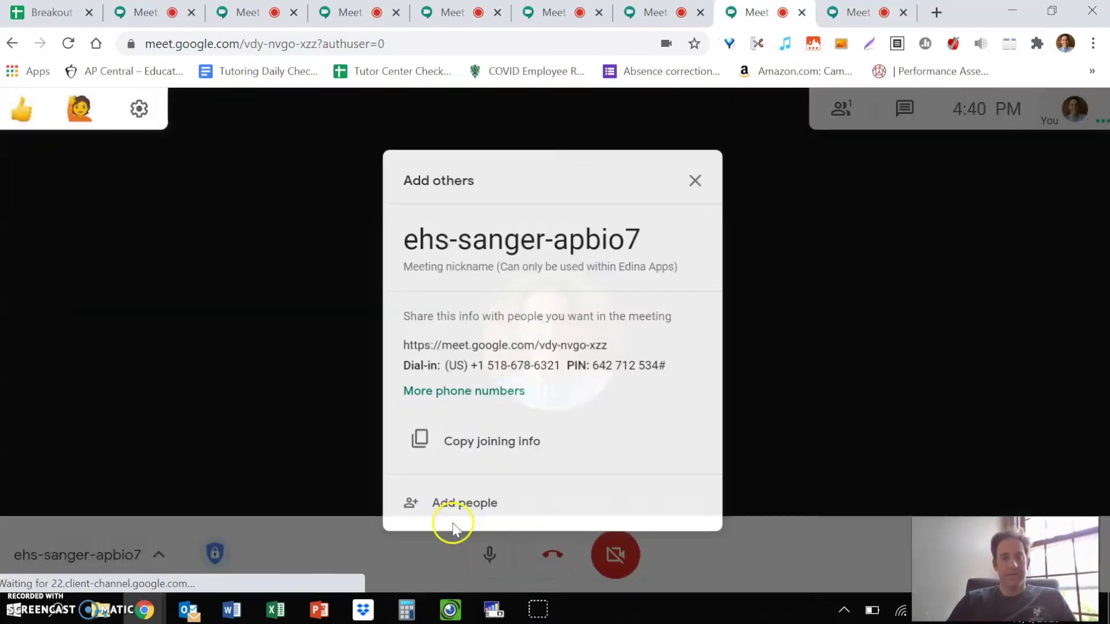
left_click(492, 549)
left_click(492, 554)
left_click(492, 557)
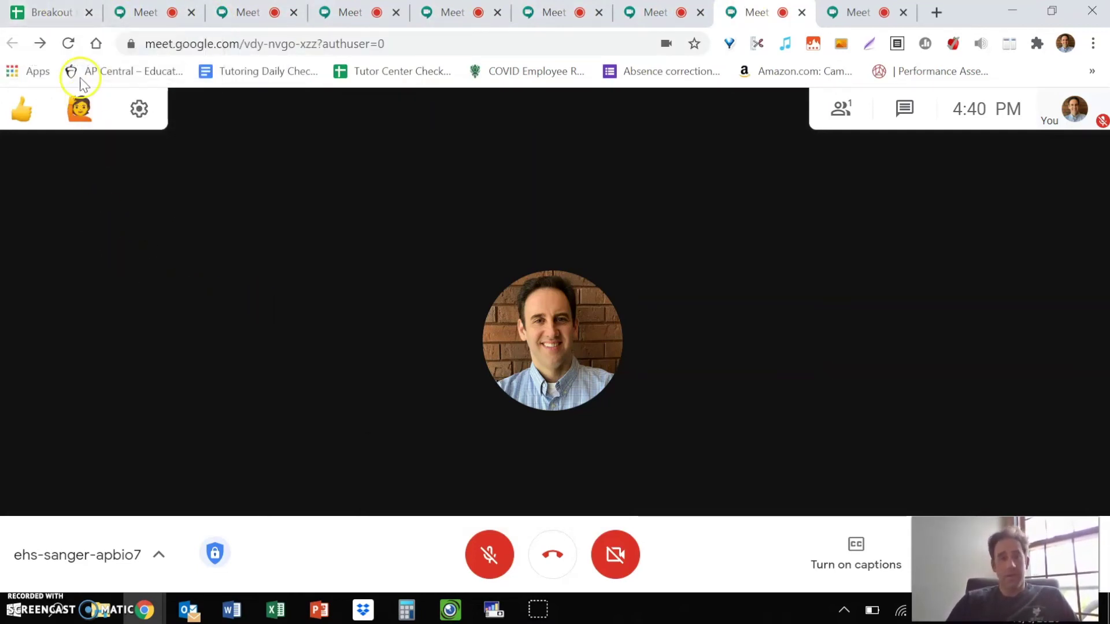
left_click(50, 22)
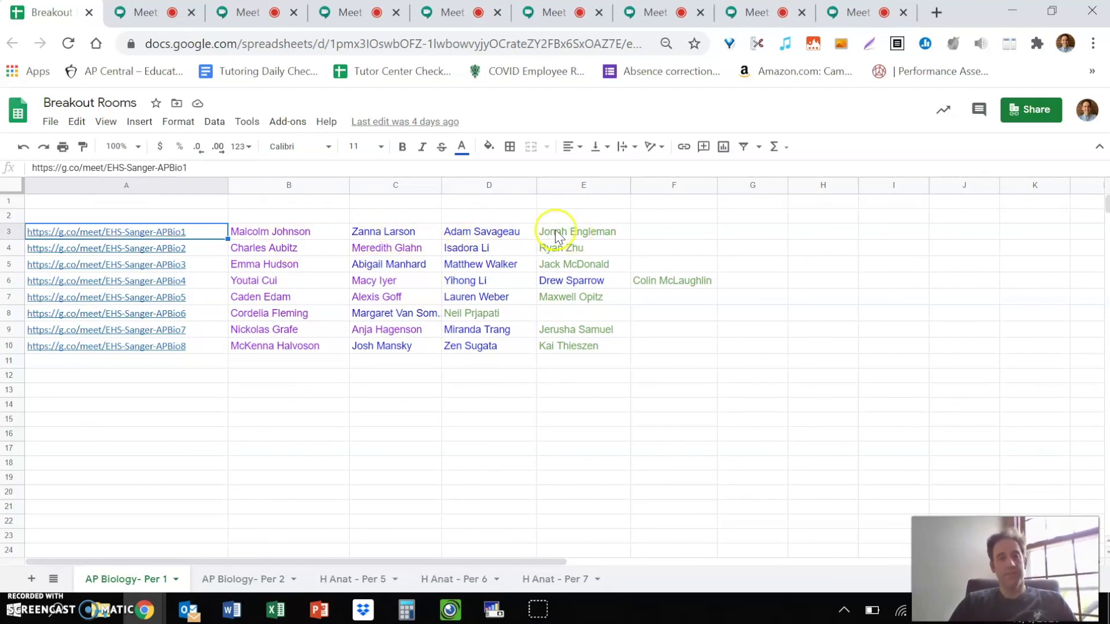
Check the apbio1 and apbio2 join pages, ending on the ehs-sanger-apbio1 join page.
left_click(145, 14)
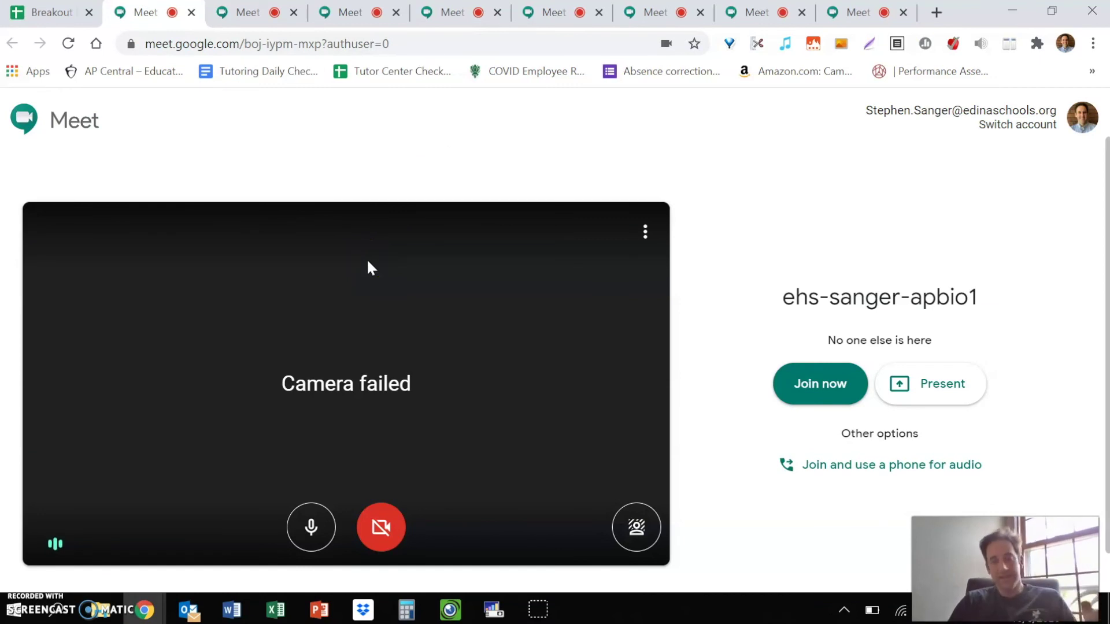
left_click(26, 22)
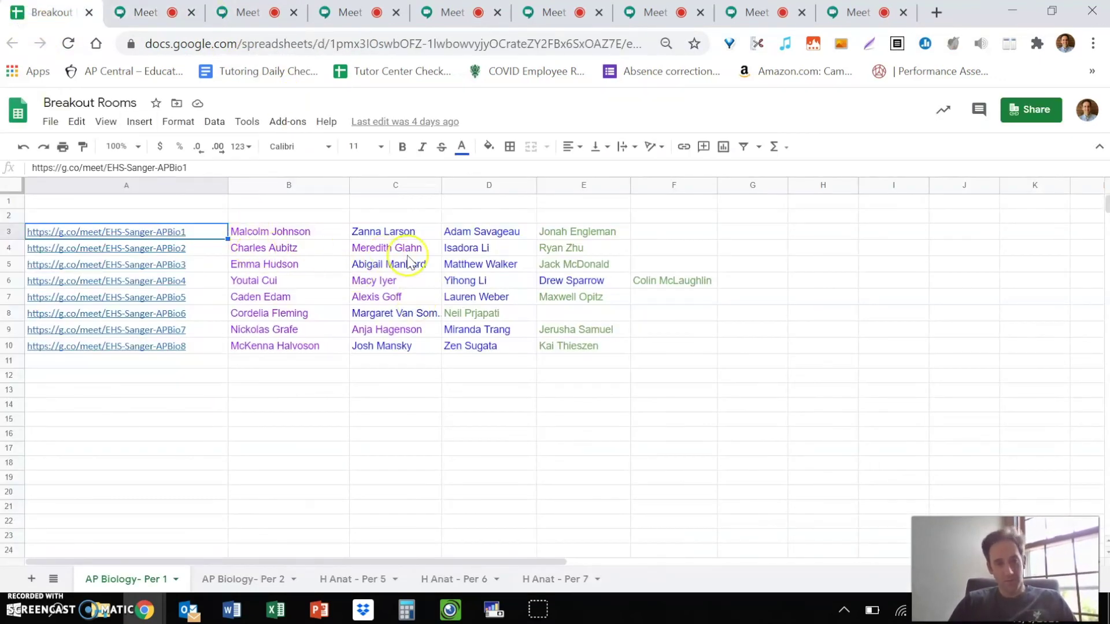
left_click(242, 14)
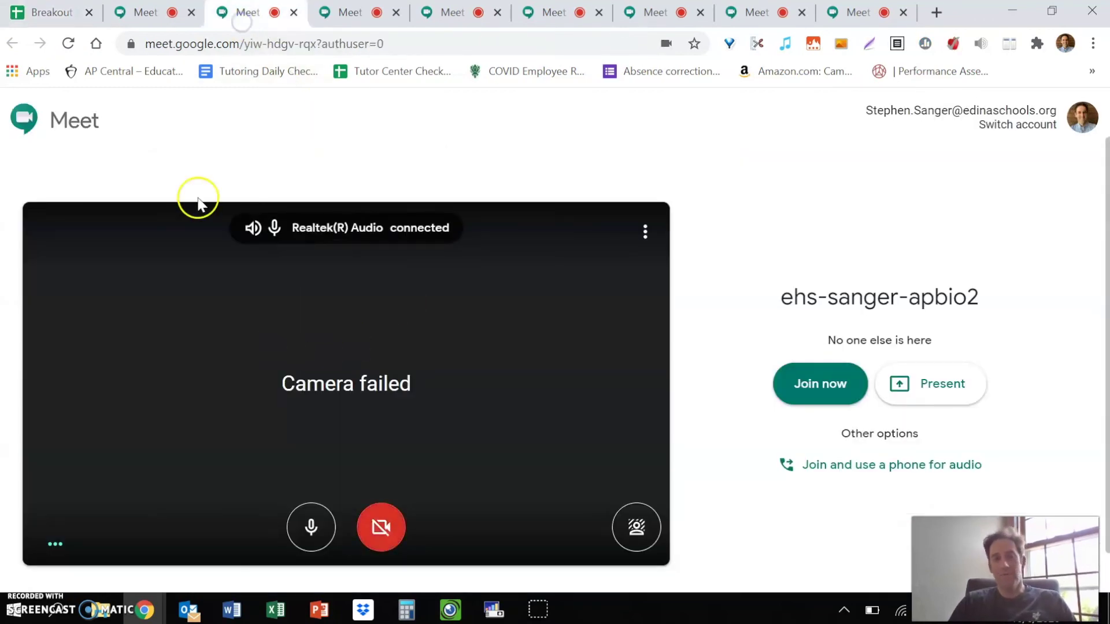
left_click(51, 10)
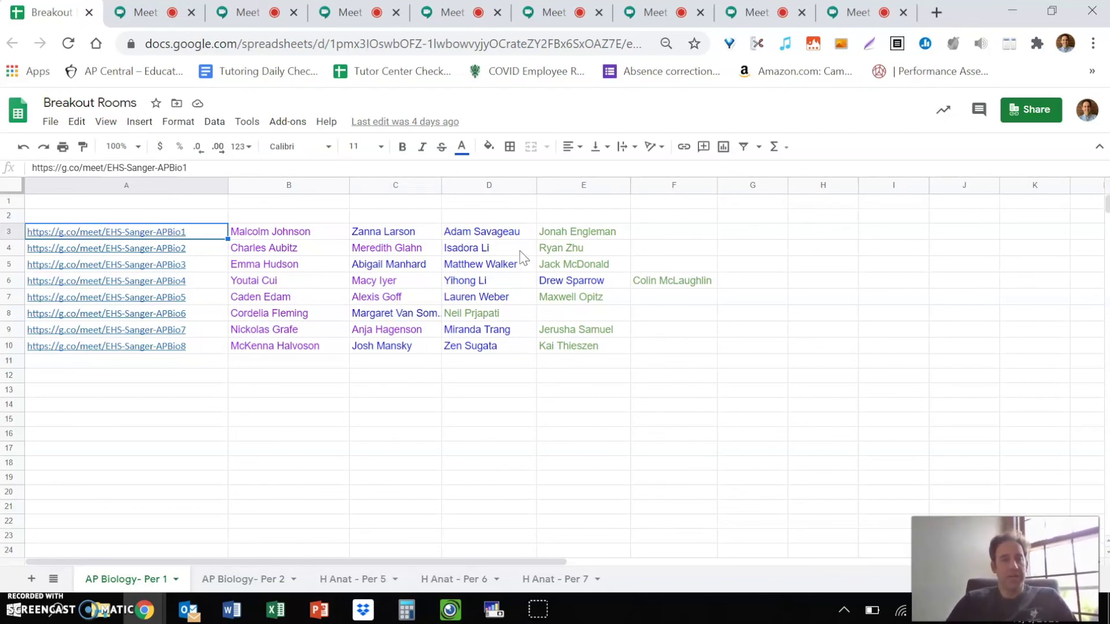
left_click(155, 19)
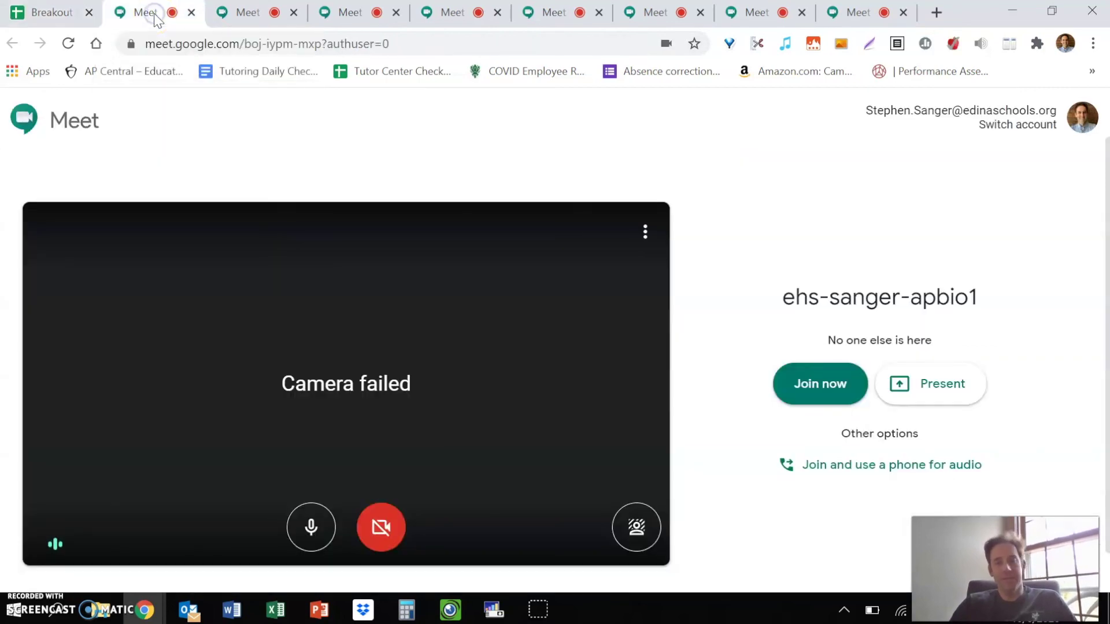
Return to the ehs-sanger-apbio7 call and turn the microphone on.
left_click(753, 14)
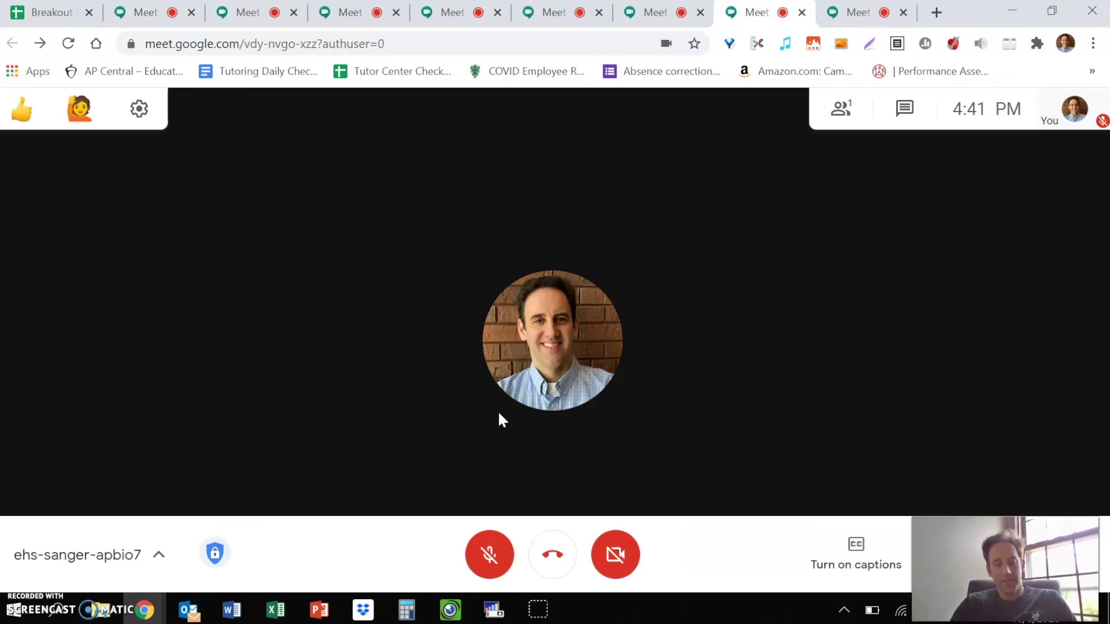
left_click(480, 552)
left_click(486, 553)
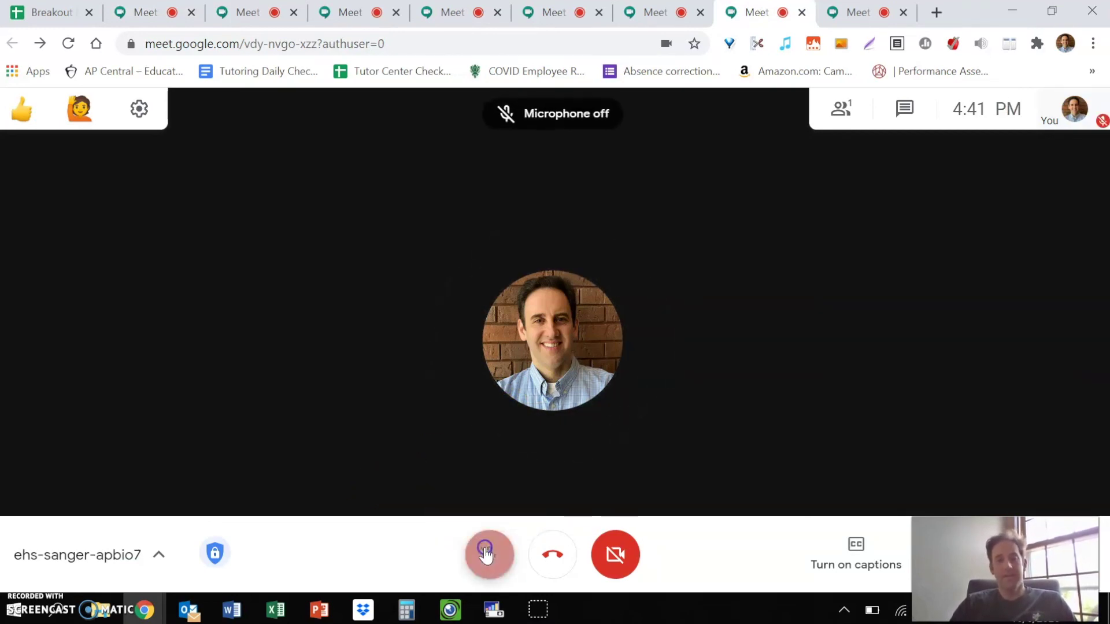
left_click(490, 558)
Toggle the camera, finishing with it off using Ctrl+E.
left_click(628, 566)
left_click(632, 570)
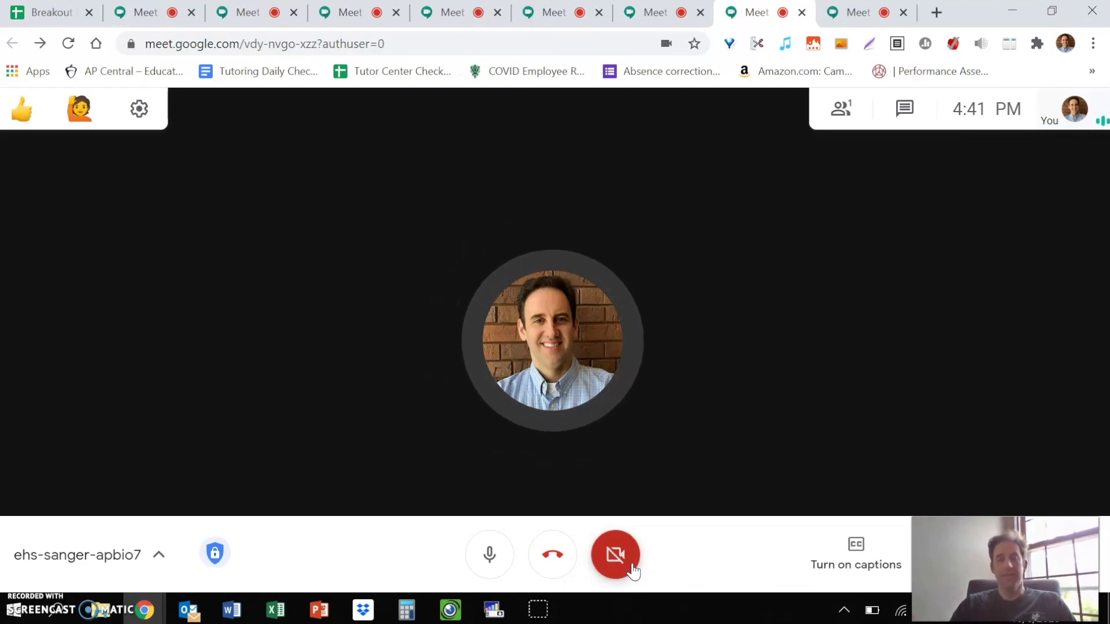
left_click(624, 566)
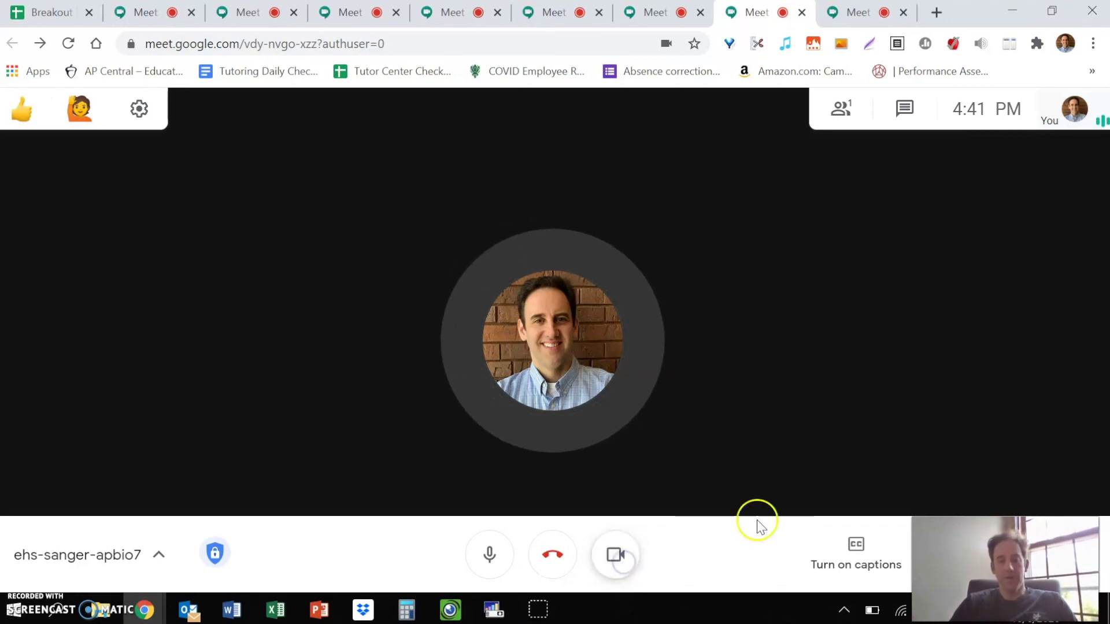
key("ctrl+e")
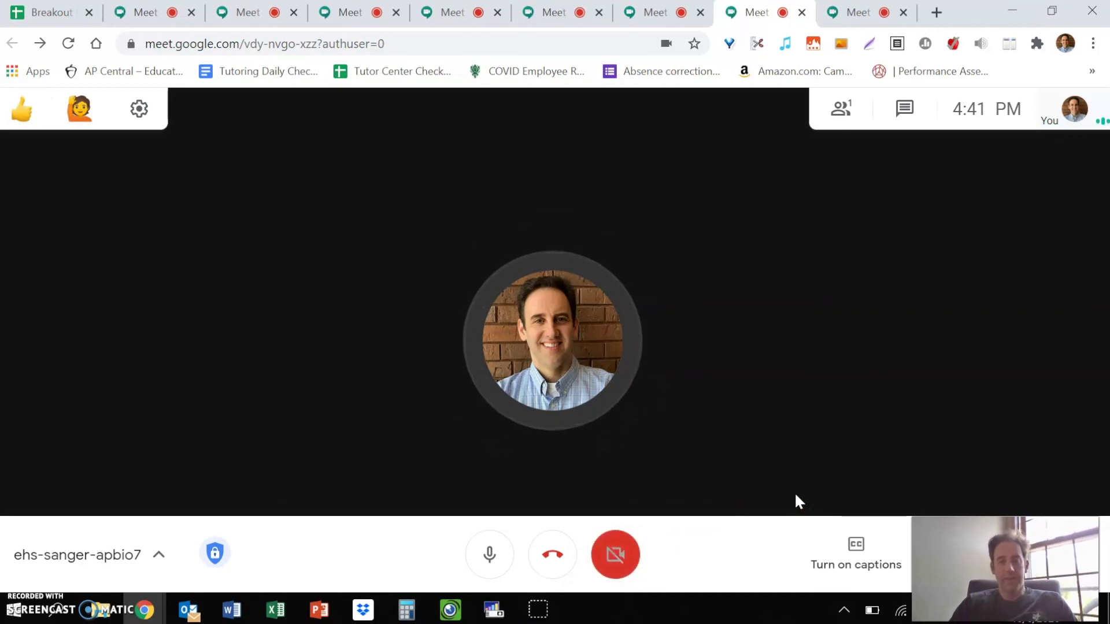